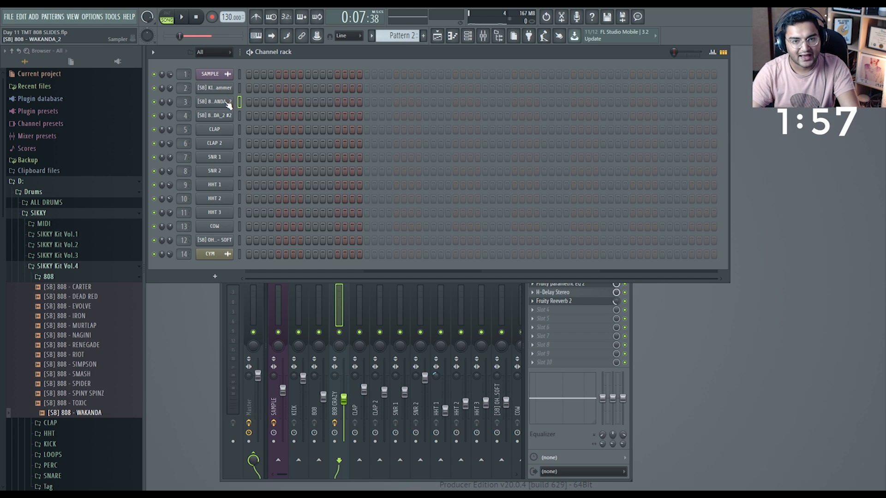
Open the piano roll of the [SB] 808 - WAKANDA_2 channel and place a four-step C5 note and a two-step C6 note at the start.
{"action": "right_click", "coordinate": [226, 105]}
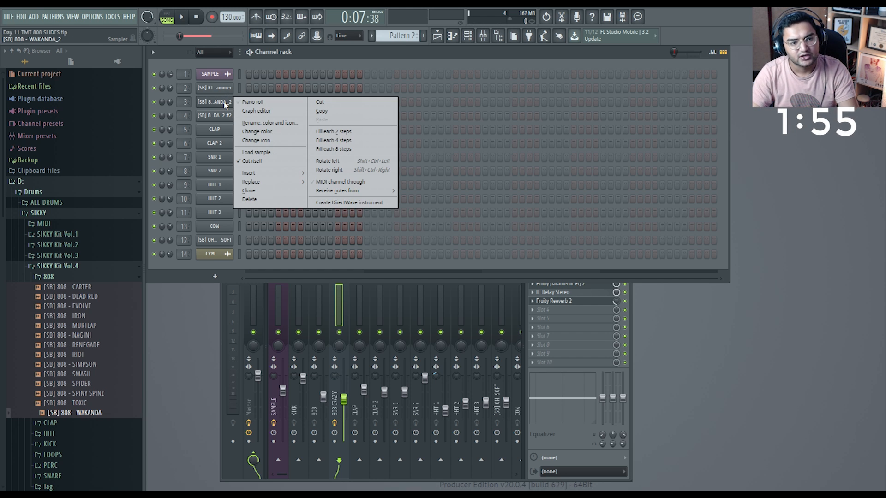
{"action": "left_click", "coordinate": [252, 102]}
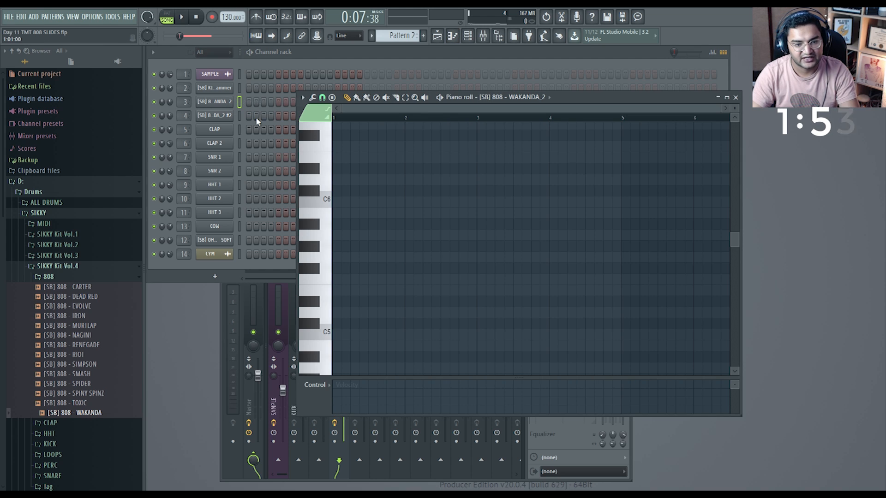
{"action": "left_click", "coordinate": [337, 335]}
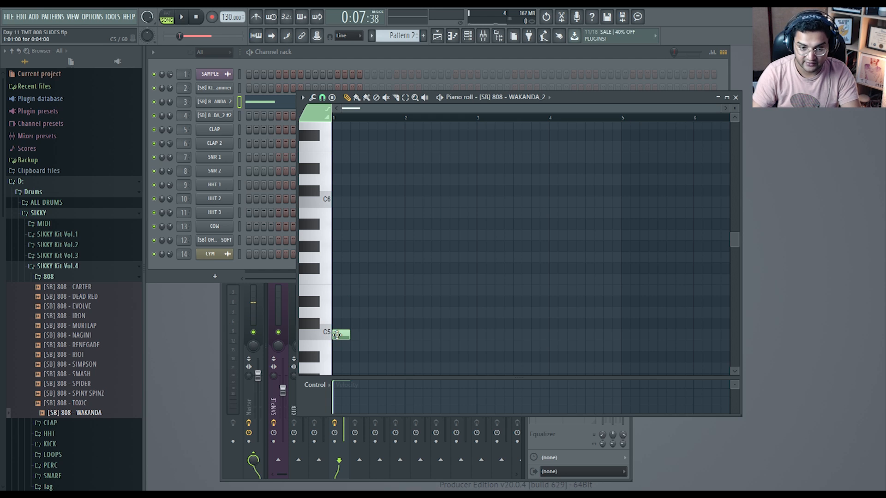
{"action": "left_click", "coordinate": [339, 203]}
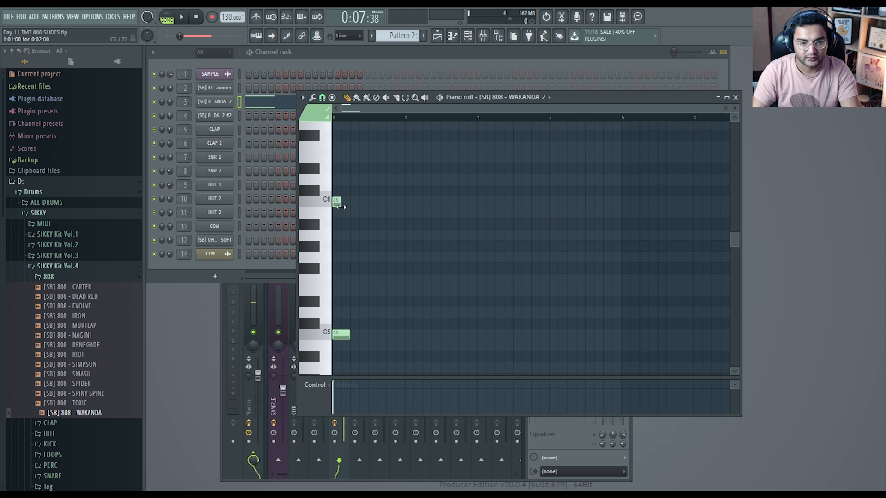
{"action": "scroll", "coordinate": [320, 192], "scroll_direction": "up", "scroll_amount": 3}
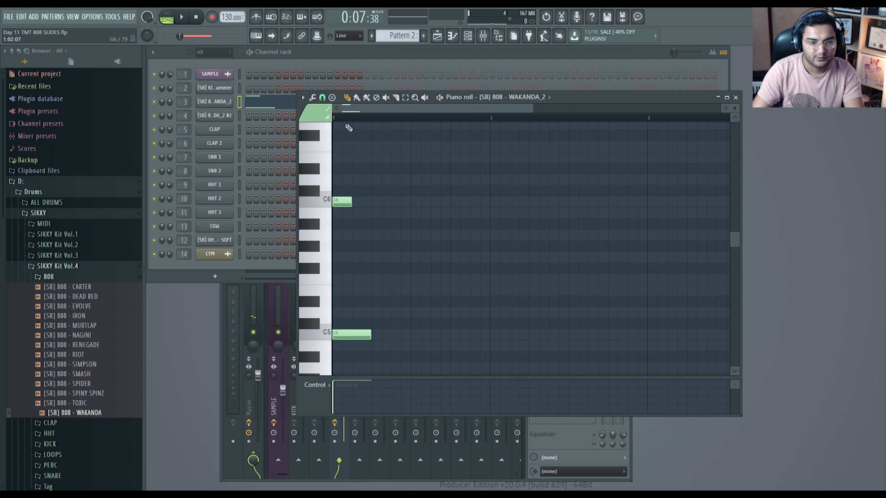
Switch playback to pattern mode and play the two notes.
{"action": "key", "text": "l"}
{"action": "key", "text": "space"}
{"action": "key", "text": "space"}
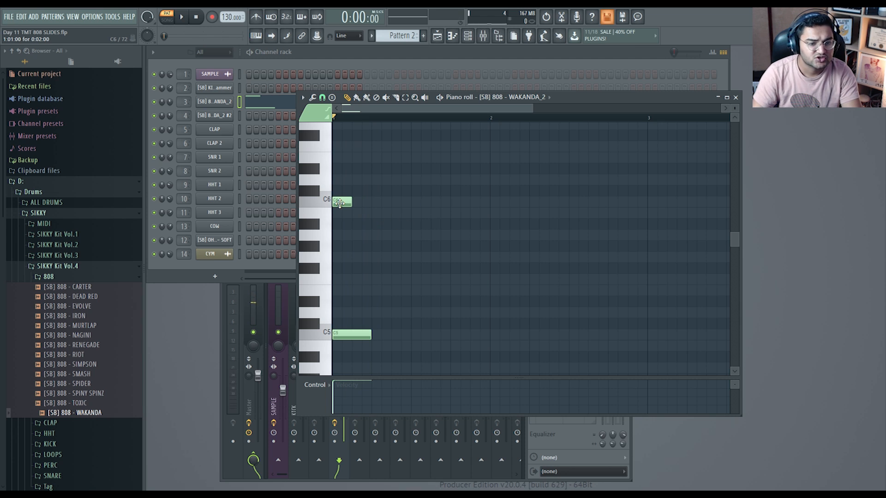
Turn the C6 note into a slide note, audition it, and lengthen it to four steps to match the C5 note.
{"action": "double_click", "coordinate": [339, 203]}
{"action": "left_click", "coordinate": [387, 240]}
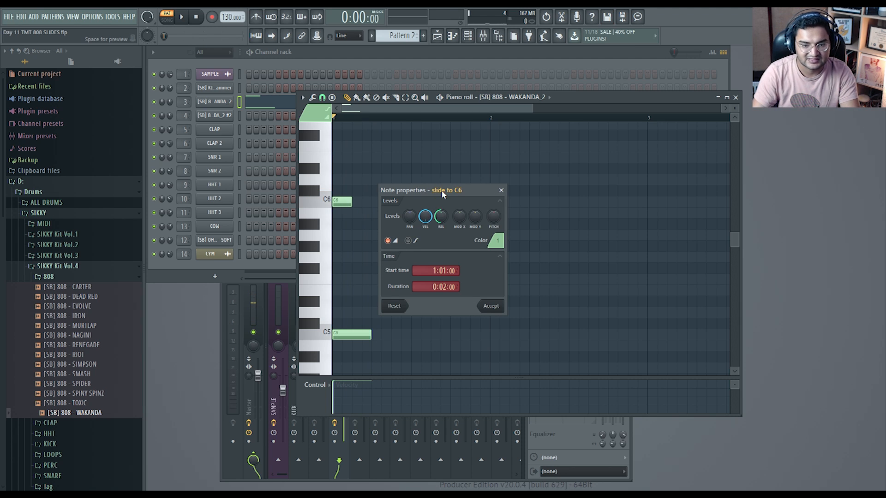
{"action": "left_click", "coordinate": [491, 306]}
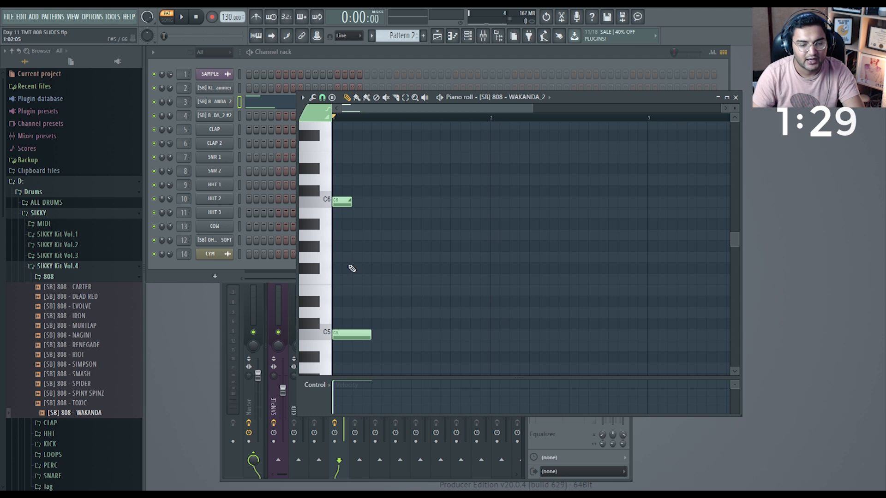
{"action": "key", "text": "space"}
{"action": "key", "text": "space"}
{"action": "left_click_drag", "start_coordinate": [349, 201], "coordinate": [371, 201]}
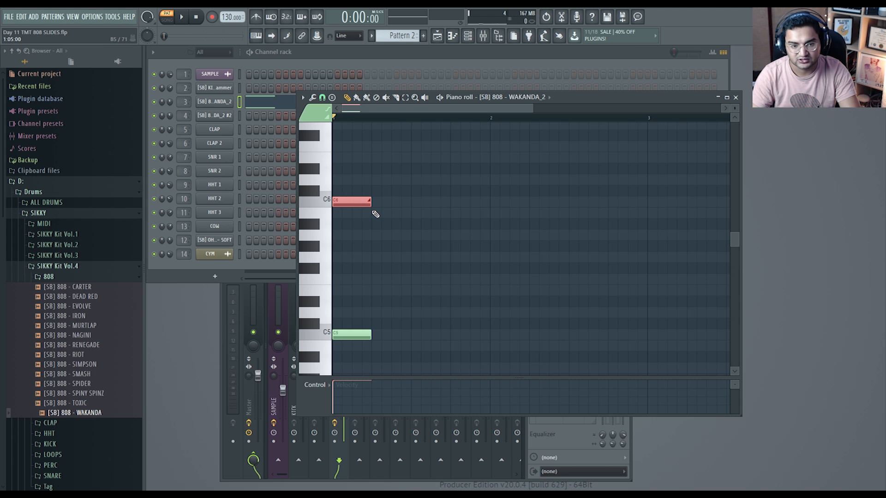
Move the slide note up to C7, shorten it to about one step, and play the pattern.
{"action": "left_click_drag", "start_coordinate": [380, 210], "coordinate": [336, 185]}
{"action": "right_click", "coordinate": [338, 180]}
{"action": "left_click_drag", "start_coordinate": [363, 220], "coordinate": [321, 183]}
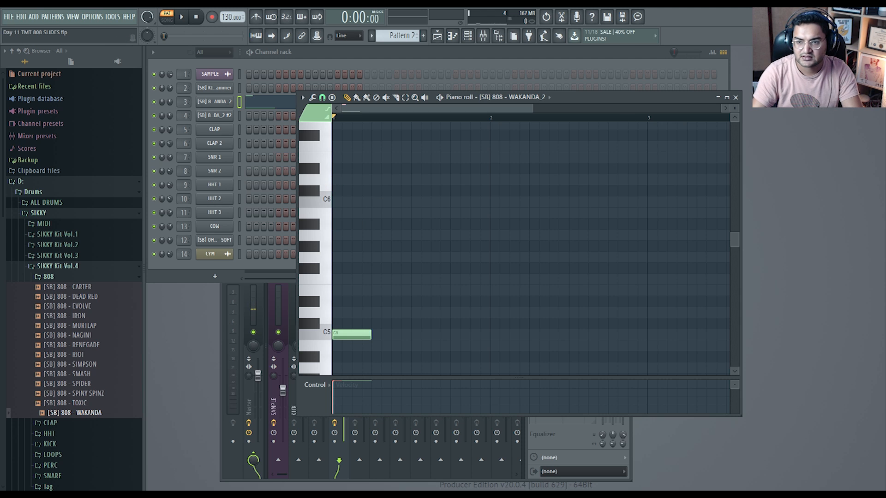
{"action": "left_click_drag", "start_coordinate": [737, 106], "coordinate": [737, 101]}
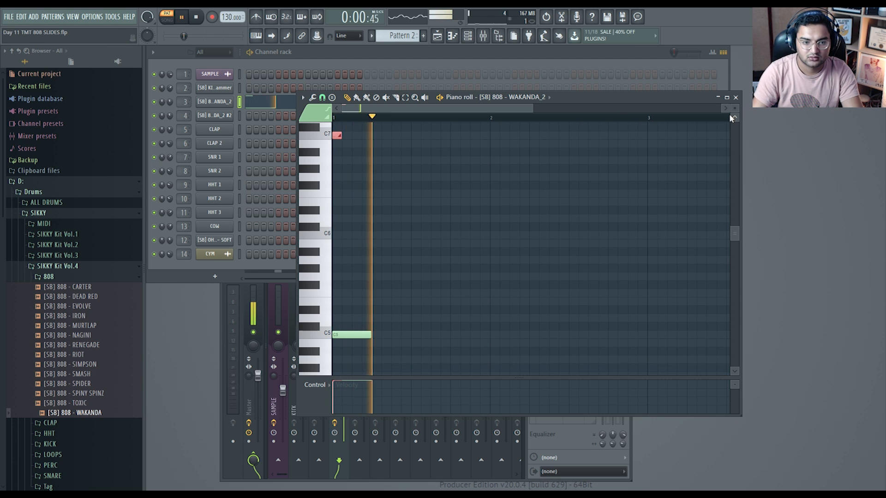
Switch to Pattern 1 and open the piano roll of the [SB] 808 - WAKANDA_2 channel at its opening notes around F7.
{"action": "left_click", "coordinate": [735, 98]}
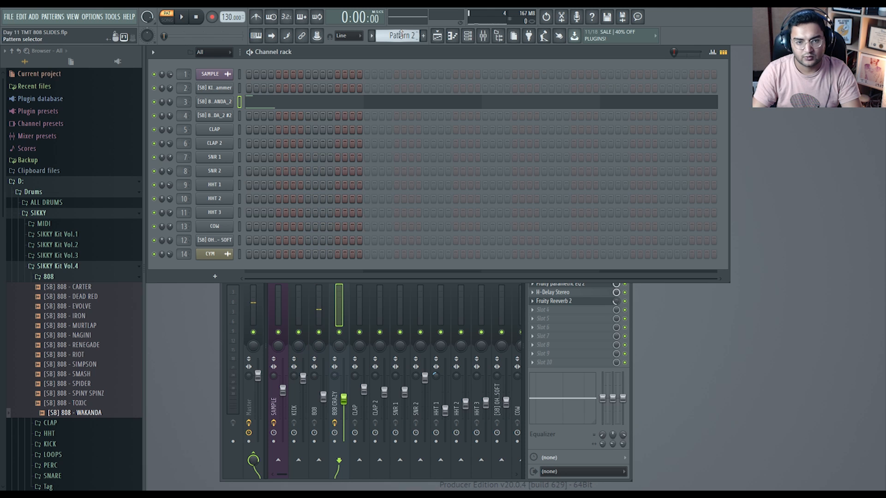
{"action": "scroll", "coordinate": [402, 35], "scroll_direction": "up", "scroll_amount": 1}
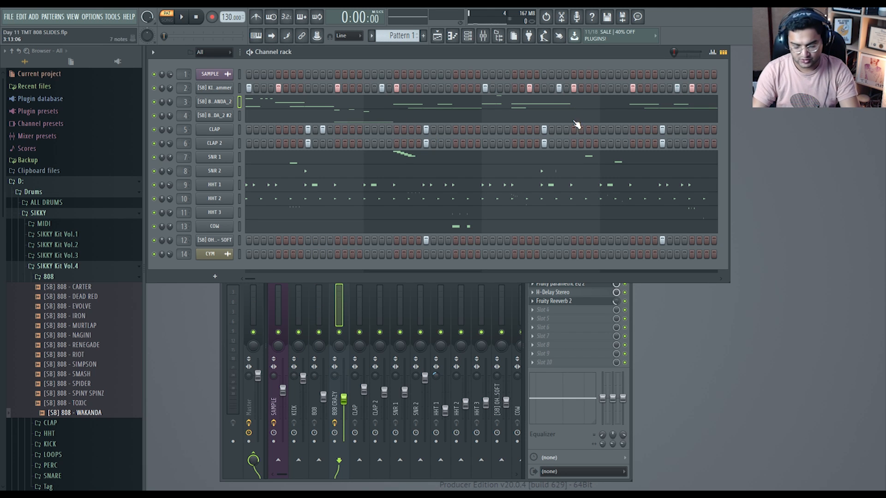
{"action": "left_click", "coordinate": [325, 110]}
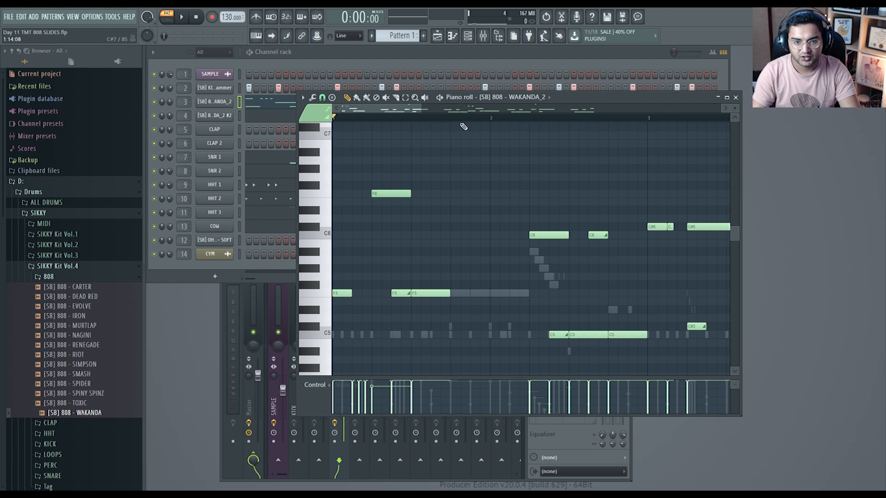
{"action": "scroll", "coordinate": [354, 191], "scroll_direction": "up", "scroll_amount": 1}
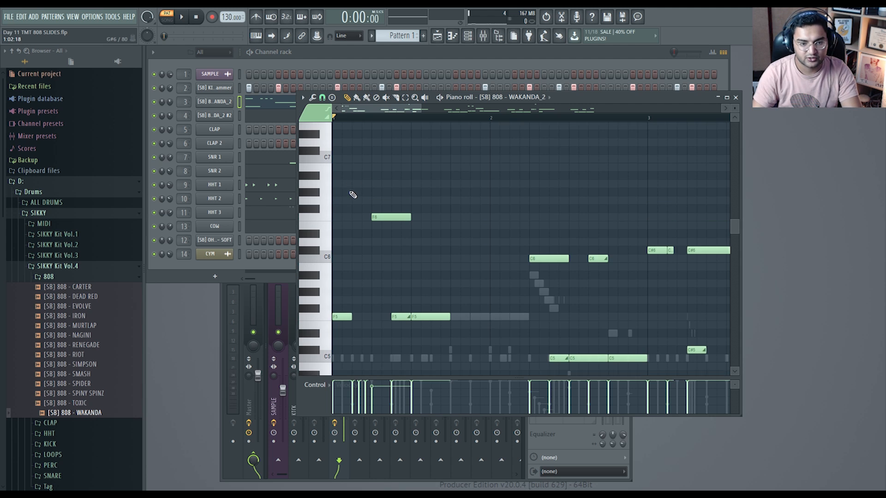
{"action": "scroll", "coordinate": [342, 171], "scroll_direction": "up", "scroll_amount": 1}
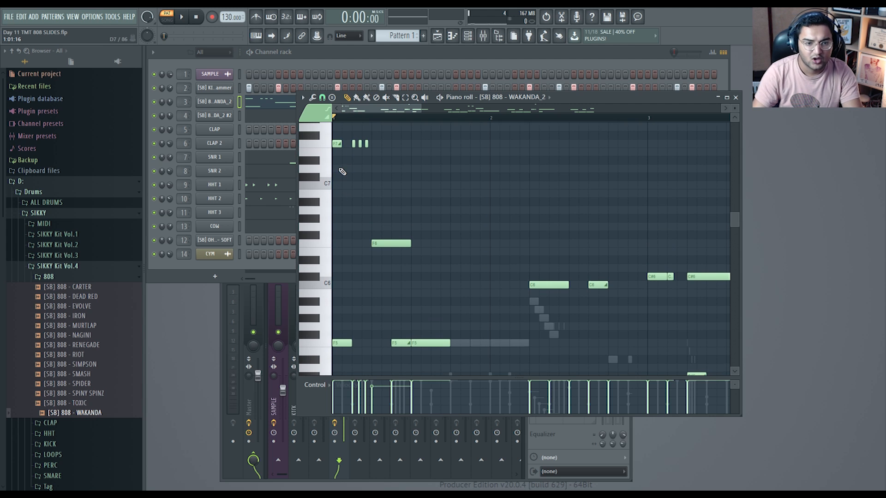
{"action": "scroll", "coordinate": [341, 123], "scroll_direction": "up", "scroll_amount": 3}
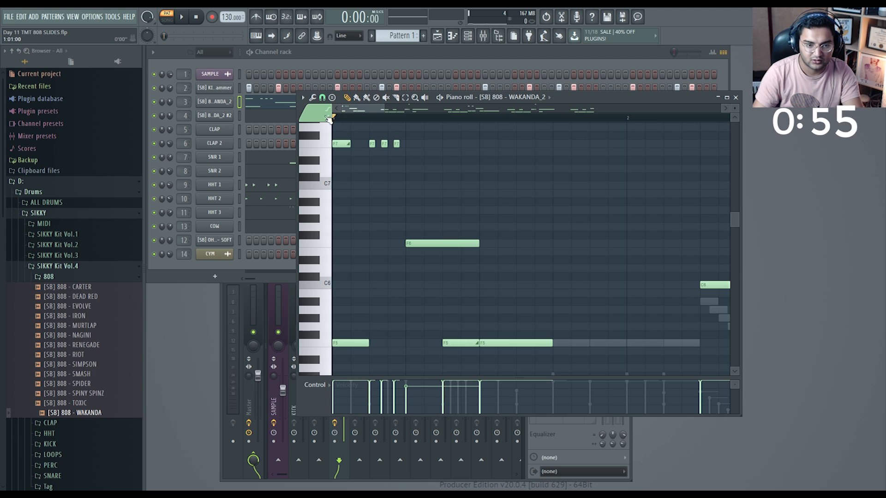
Solo the [SB] 808 - WAKANDA_2 channel and play the opening of its bassline.
{"action": "left_click", "coordinate": [158, 103]}
{"action": "key", "text": "space"}
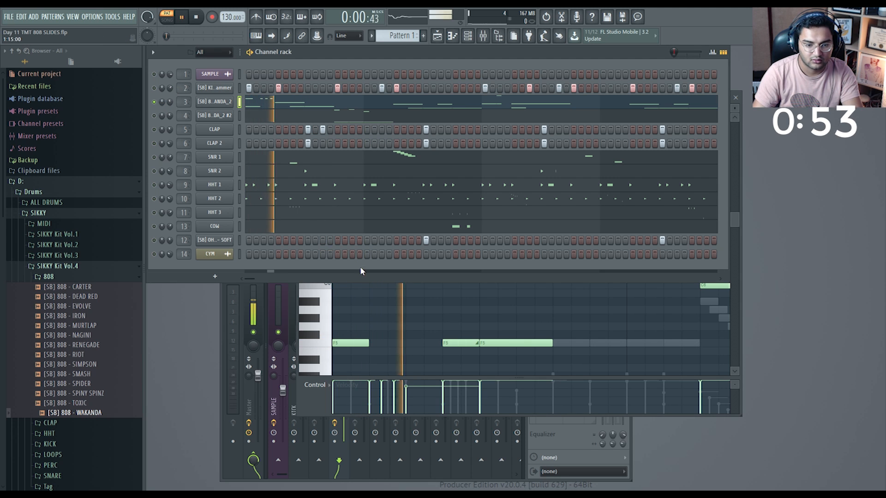
{"action": "right_click", "coordinate": [371, 286]}
{"action": "key", "text": "space"}
{"action": "key", "text": "space"}
{"action": "key", "text": "space"}
Mute the three short F7 slide notes, play the opening without them, and restore them.
{"action": "right_click", "coordinate": [371, 144], "text": "alt"}
{"action": "key", "text": "space"}
{"action": "key", "text": "space"}
{"action": "key", "text": "space"}
{"action": "key", "text": "space"}
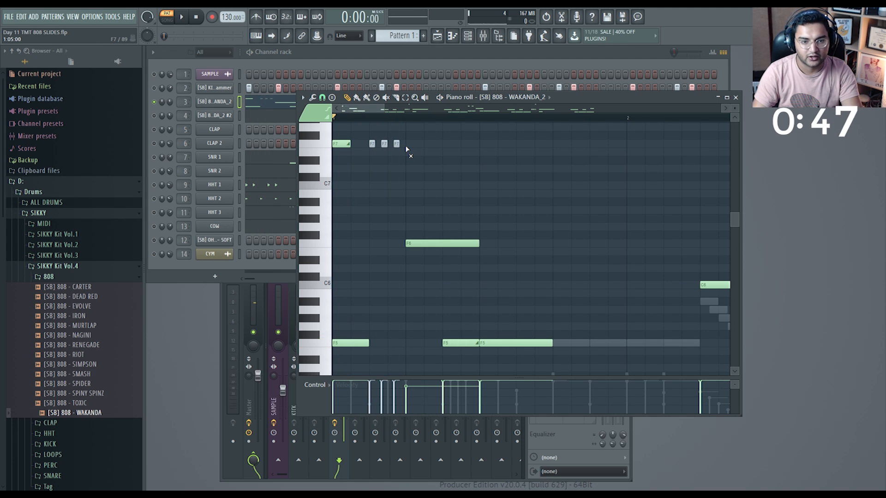
{"action": "scroll", "coordinate": [369, 123], "scroll_direction": "up", "scroll_amount": 3}
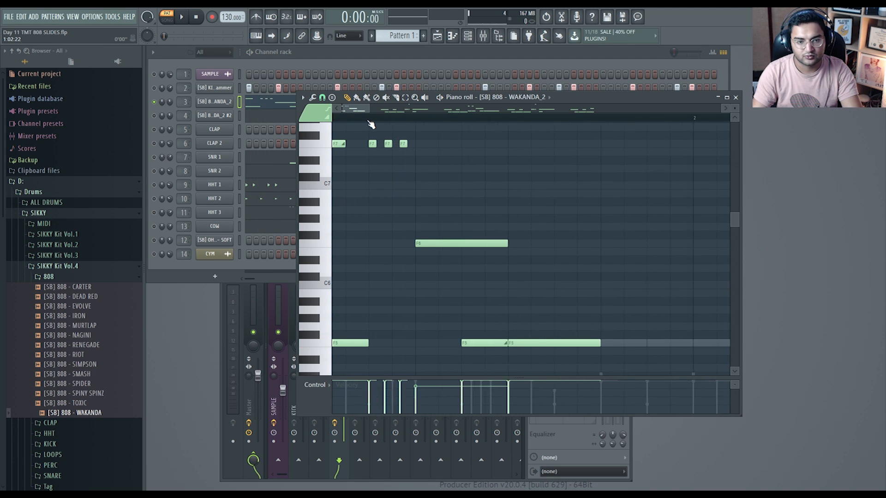
{"action": "scroll", "coordinate": [475, 180], "scroll_direction": "down", "scroll_amount": 3}
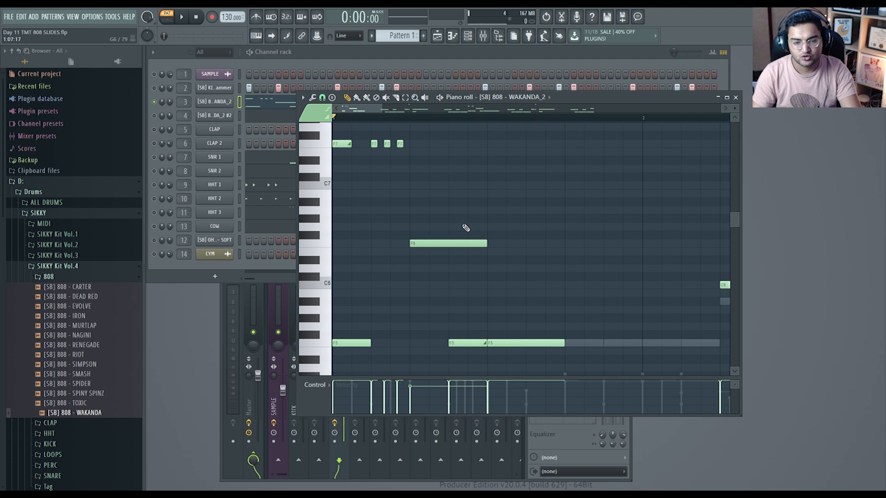
Examine and play the F6 note together with the overlapping F5 slide notes in the first bar.
{"action": "left_click", "coordinate": [454, 243]}
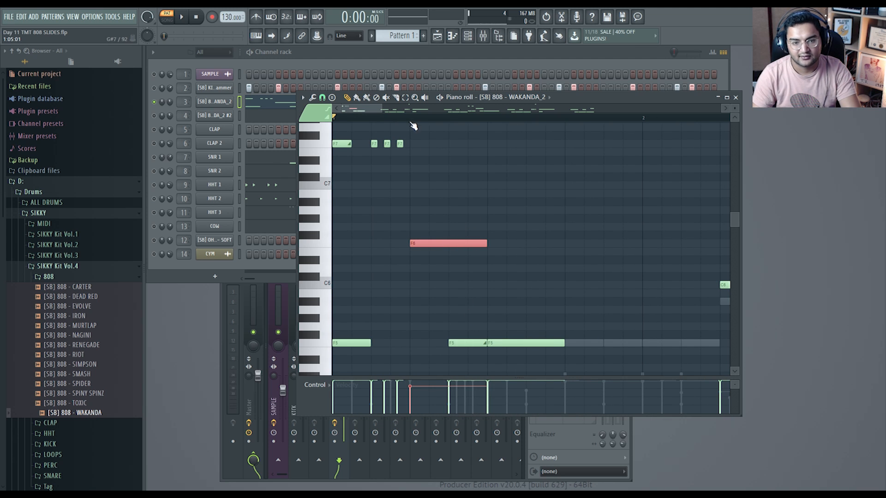
{"action": "key", "text": "ctrl+d"}
{"action": "key", "text": "space"}
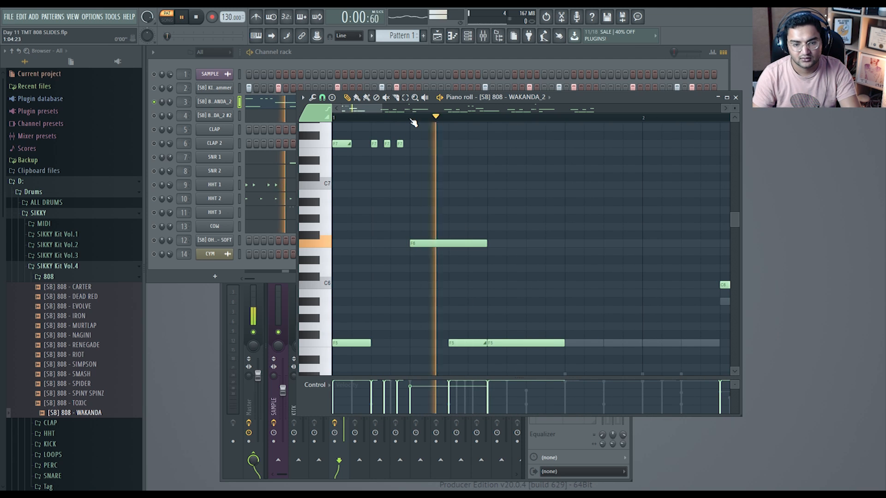
{"action": "scroll", "coordinate": [505, 282], "scroll_direction": "up", "scroll_amount": 3}
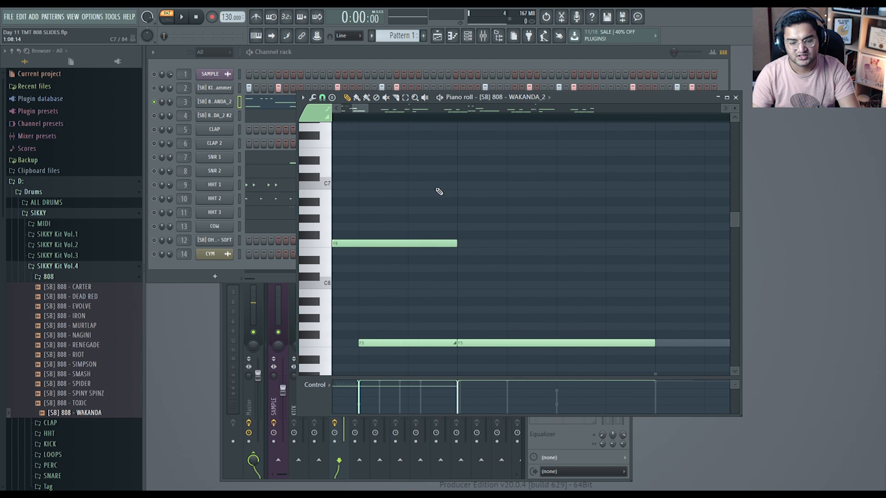
{"action": "scroll", "coordinate": [489, 245], "scroll_direction": "down", "scroll_amount": 2}
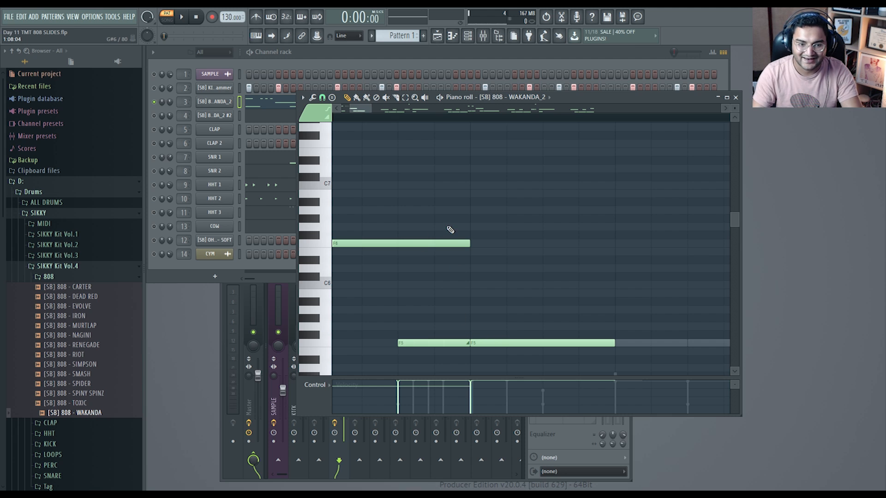
{"action": "scroll", "coordinate": [469, 291], "scroll_direction": "down", "scroll_amount": 3}
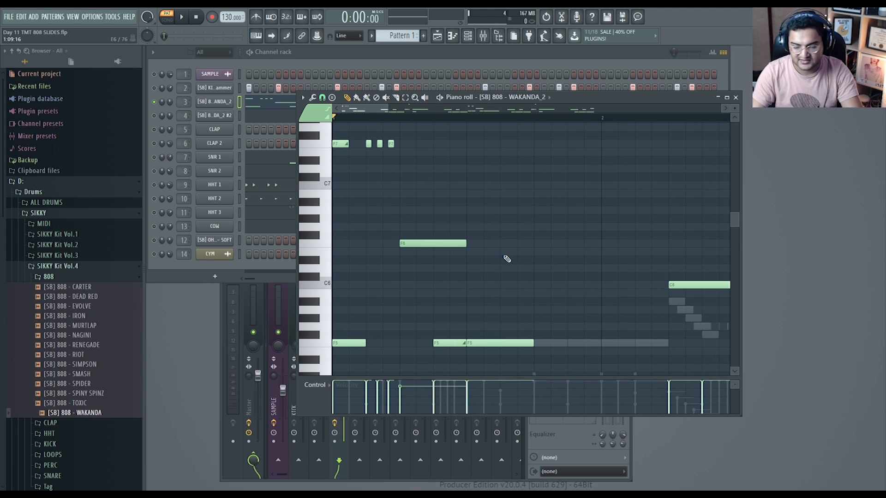
{"action": "key", "text": "space"}
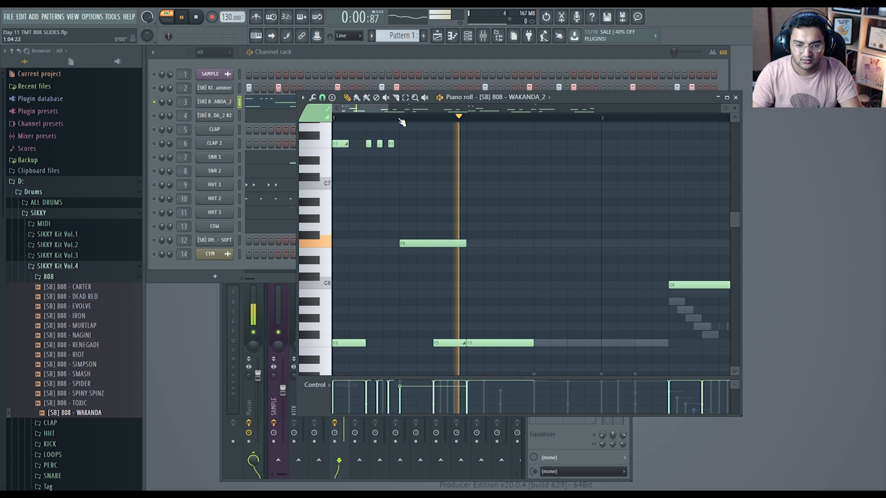
{"action": "key", "text": "space"}
{"action": "scroll", "coordinate": [537, 257], "scroll_direction": "down", "scroll_amount": 6}
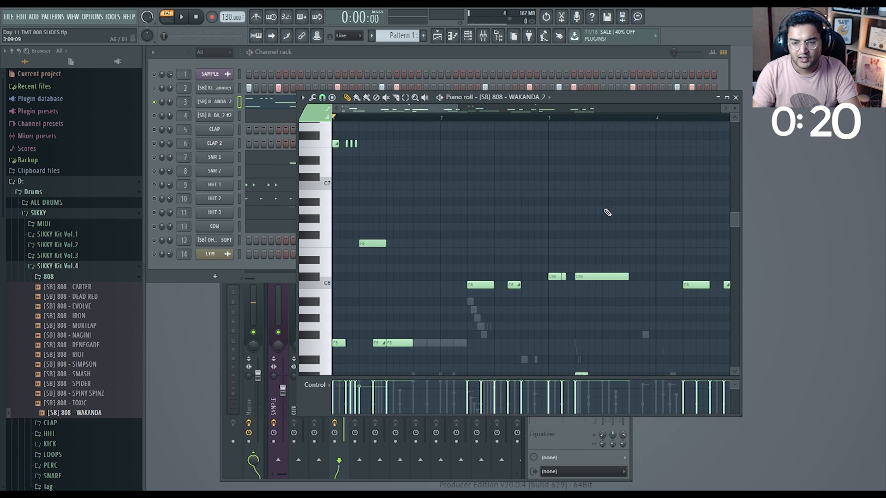
Solo the duplicate channel WAKANDA_2 #2 and open its piano roll at the run of F5 notes.
{"action": "key", "text": "F7"}
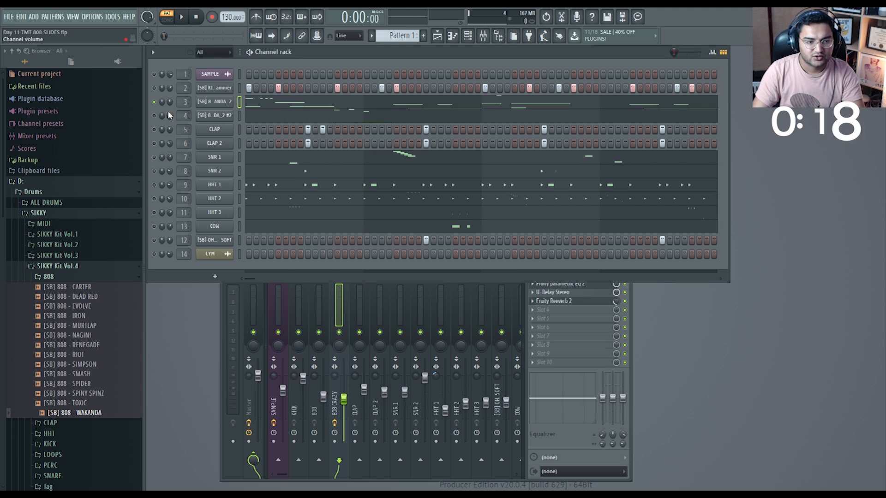
{"action": "left_click", "coordinate": [277, 115]}
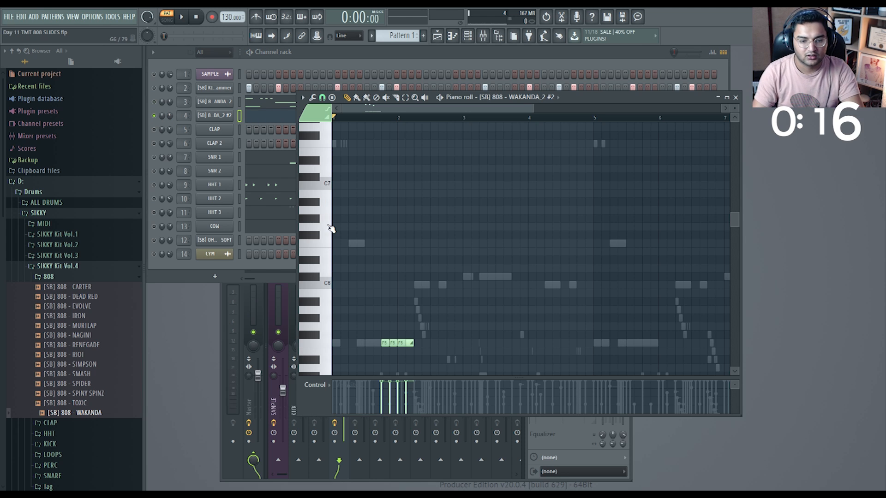
{"action": "scroll", "coordinate": [332, 227], "scroll_direction": "up", "scroll_amount": 3}
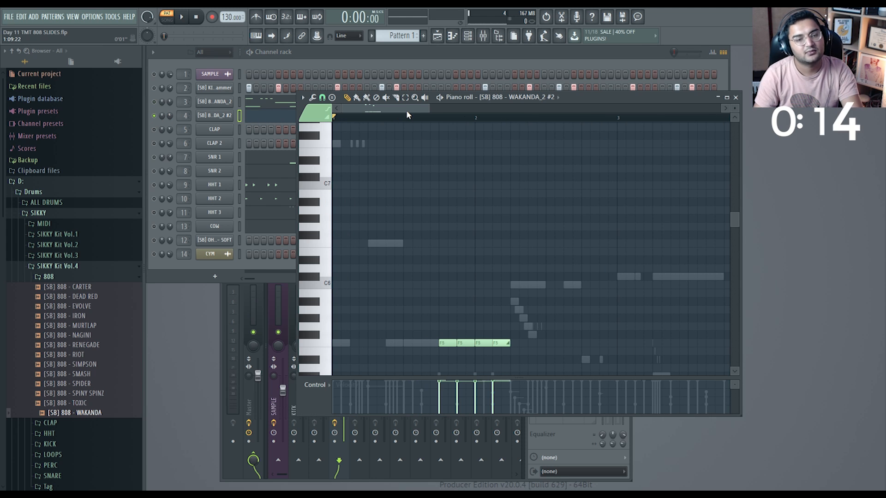
{"action": "scroll", "coordinate": [419, 162], "scroll_direction": "up", "scroll_amount": 2}
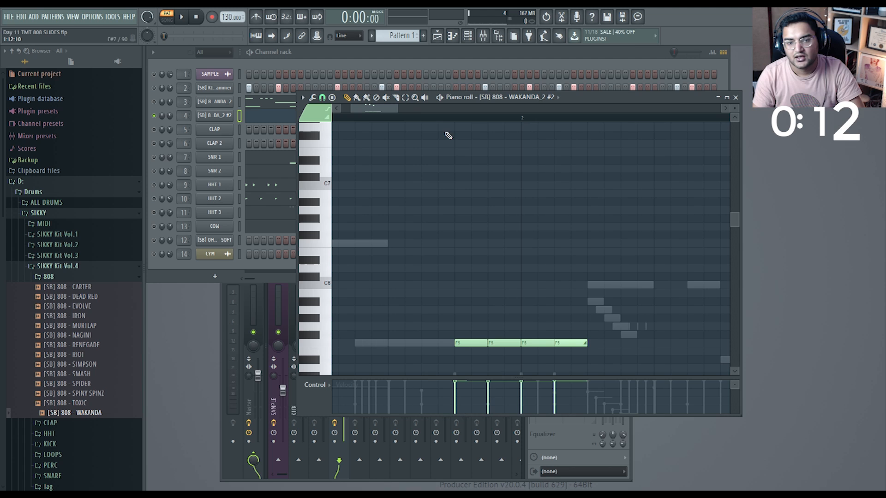
Play the duplicate channel's pattern from its first F5 note and inspect the high slide notes above it.
{"action": "left_click", "coordinate": [455, 118]}
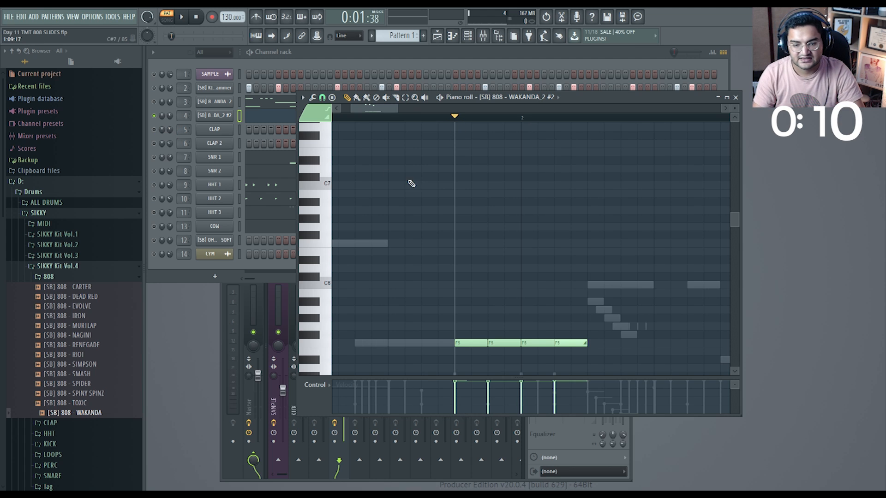
{"action": "key", "text": "space"}
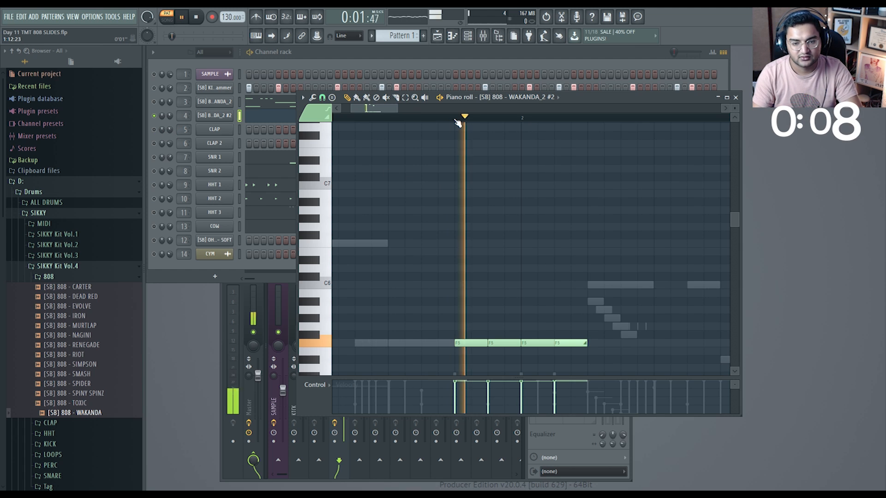
{"action": "key", "text": "space"}
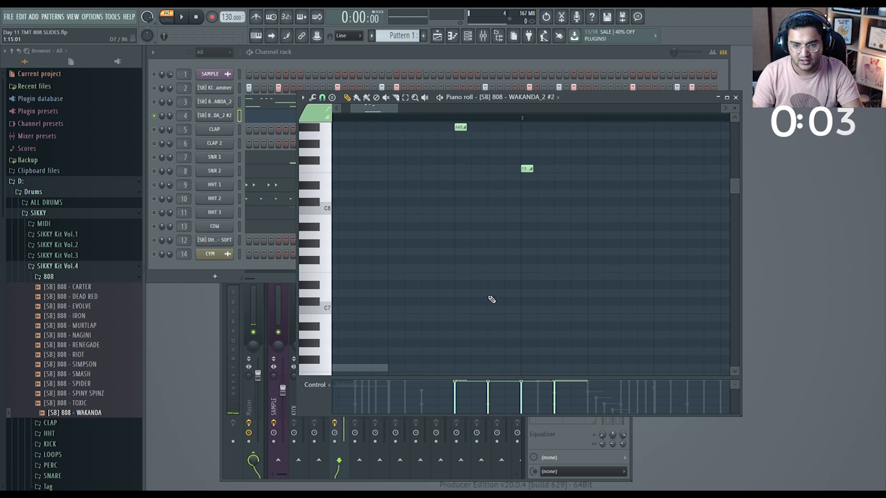
Examine the A#8, C9 and F8 slide notes in relation to the run of F5 notes far below them.
{"action": "scroll", "coordinate": [491, 299], "scroll_direction": "up", "scroll_amount": 4}
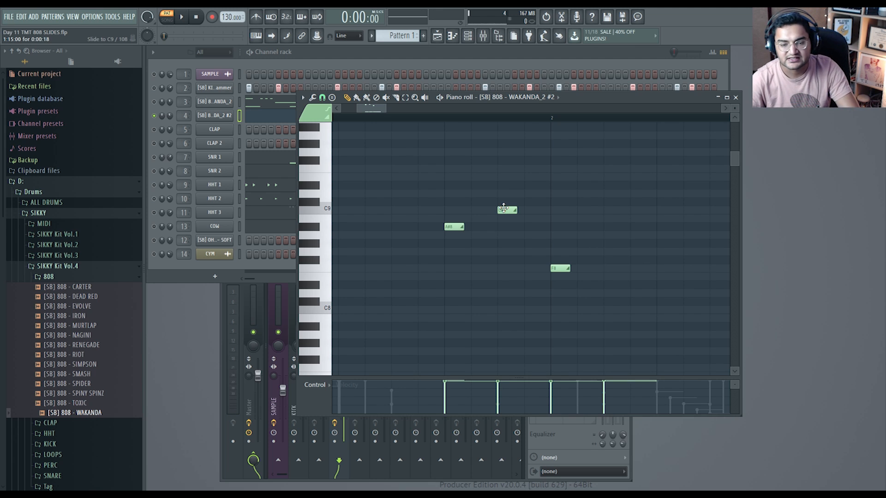
{"action": "scroll", "coordinate": [456, 237], "scroll_direction": "up", "scroll_amount": 1}
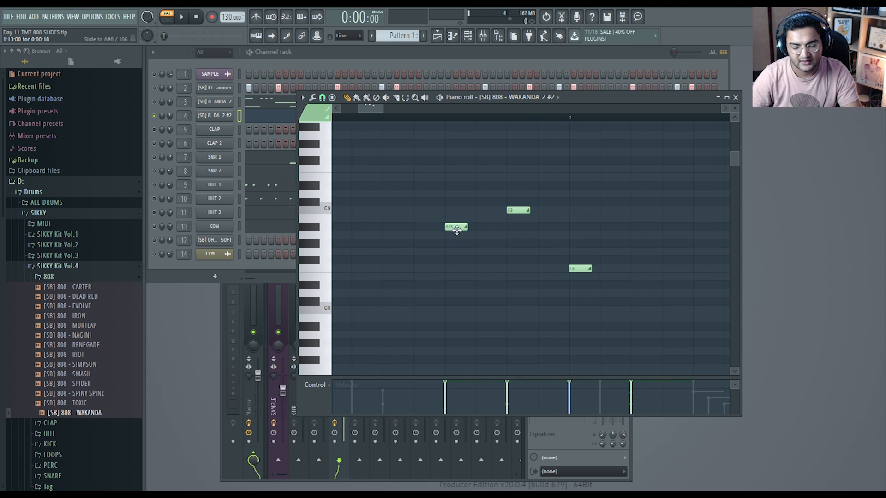
{"action": "scroll", "coordinate": [461, 234], "scroll_direction": "down", "scroll_amount": 8}
{"action": "left_click_drag", "start_coordinate": [734, 109], "coordinate": [735, 134]}
{"action": "scroll", "coordinate": [660, 170], "scroll_direction": "down", "scroll_amount": 1}
{"action": "scroll", "coordinate": [652, 171], "scroll_direction": "down", "scroll_amount": 1}
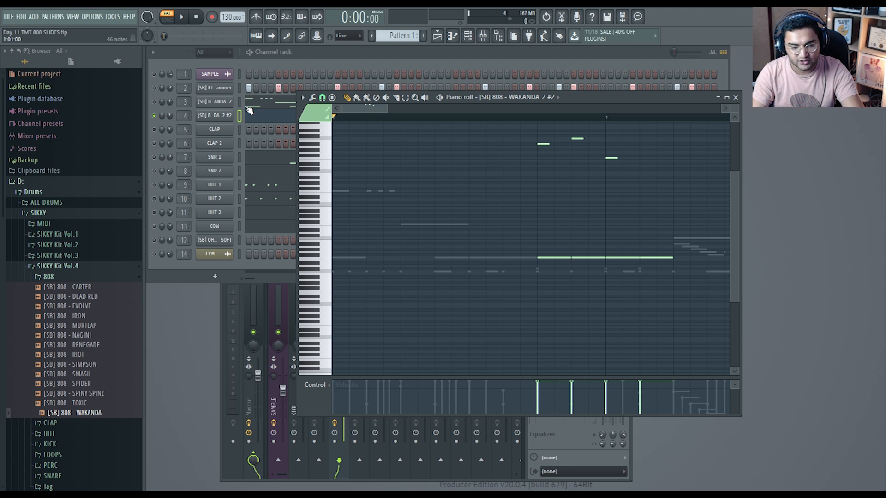
Inspect the Fruity parametric EQ 2 on the 808 CRAZY mixer track and compare with the 808 track's effect slots.
{"action": "left_click", "coordinate": [284, 310]}
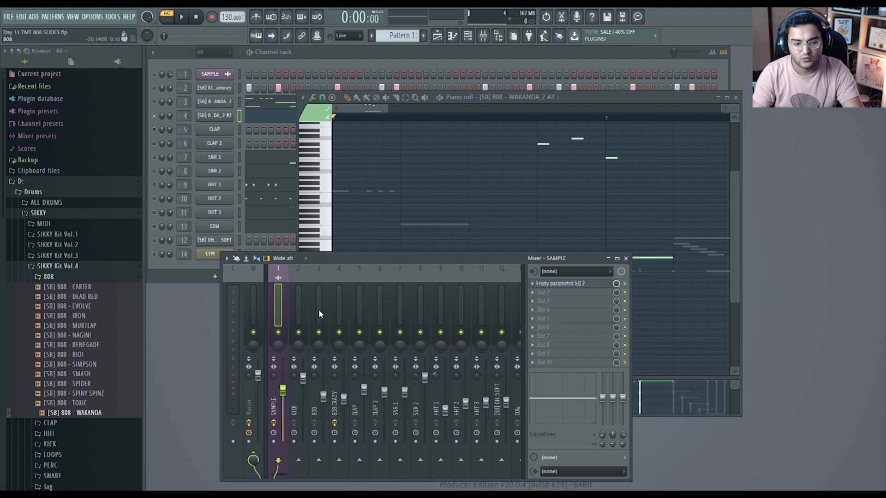
{"action": "left_click", "coordinate": [339, 297]}
{"action": "right_click", "coordinate": [359, 301]}
{"action": "left_click", "coordinate": [338, 306]}
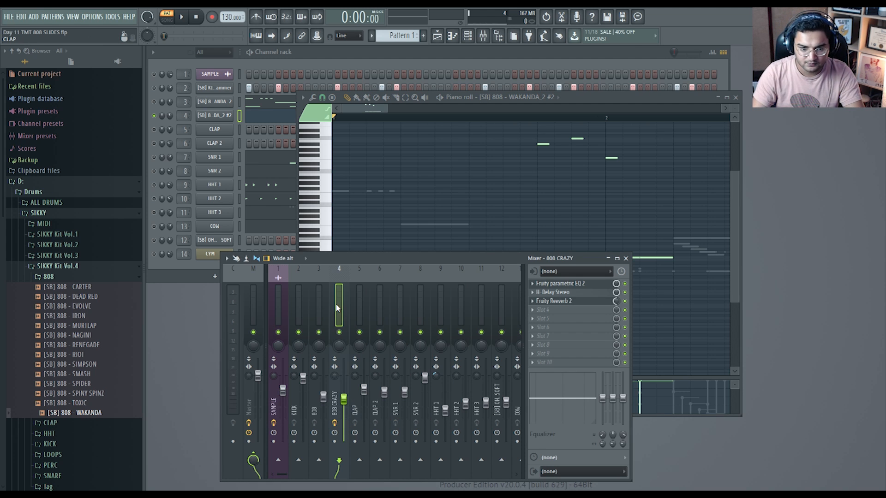
{"action": "left_click", "coordinate": [578, 284]}
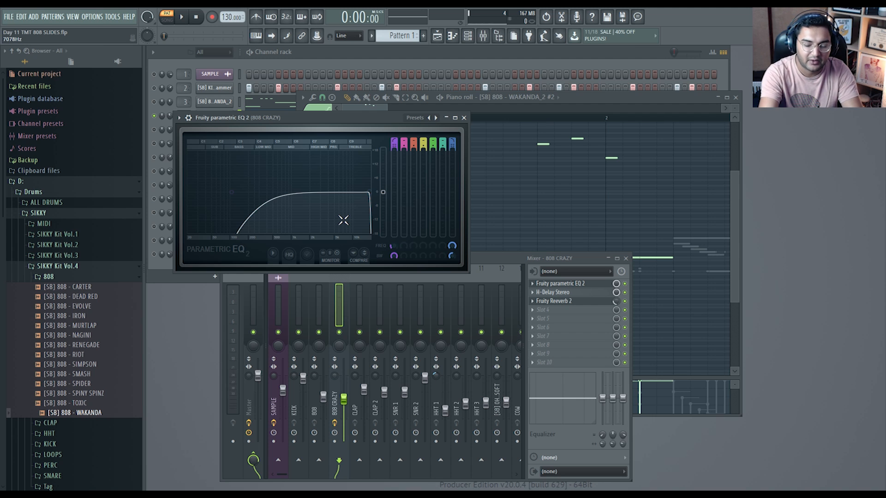
{"action": "left_click", "coordinate": [317, 309]}
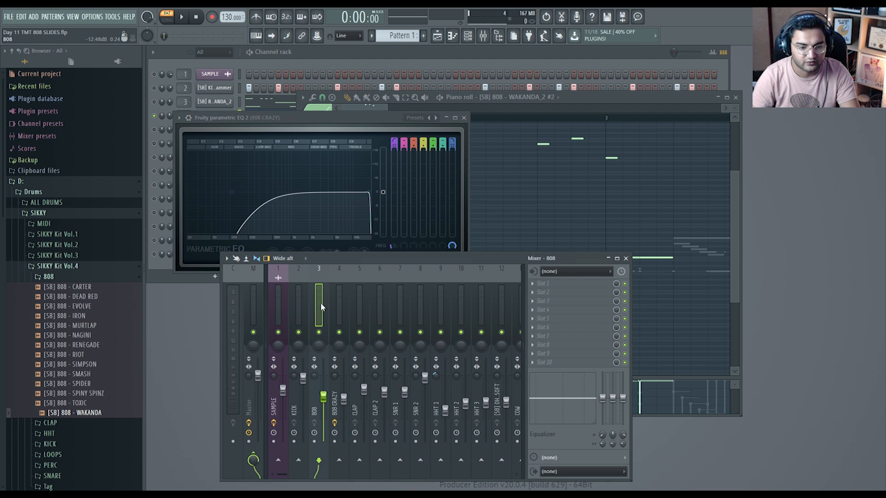
View the Fruity Reeverb 2 and H-Delay Stereo settings on the 808 CRAZY track and close all its plugin windows.
{"action": "left_click", "coordinate": [565, 292]}
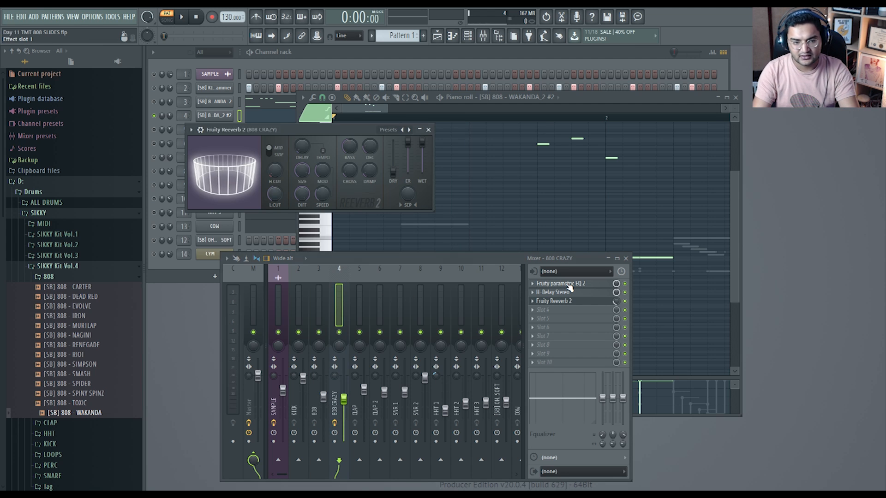
{"action": "left_click", "coordinate": [570, 284]}
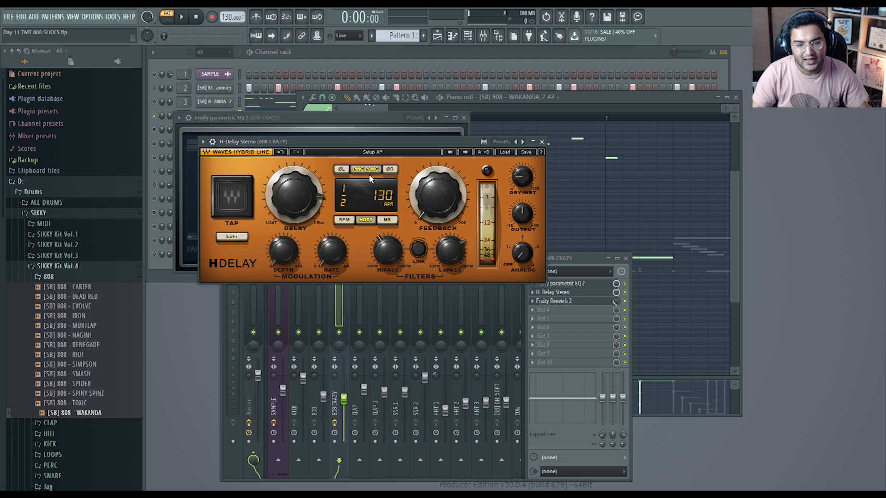
{"action": "left_click", "coordinate": [543, 142]}
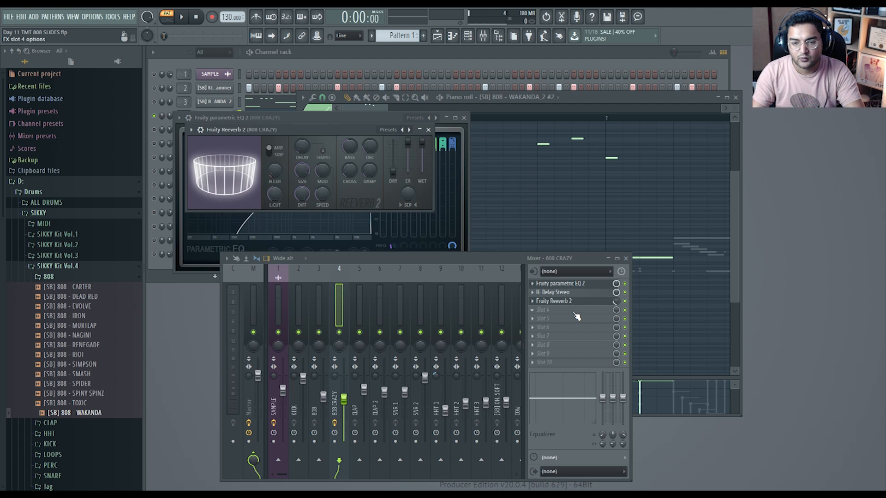
{"action": "left_click", "coordinate": [429, 130]}
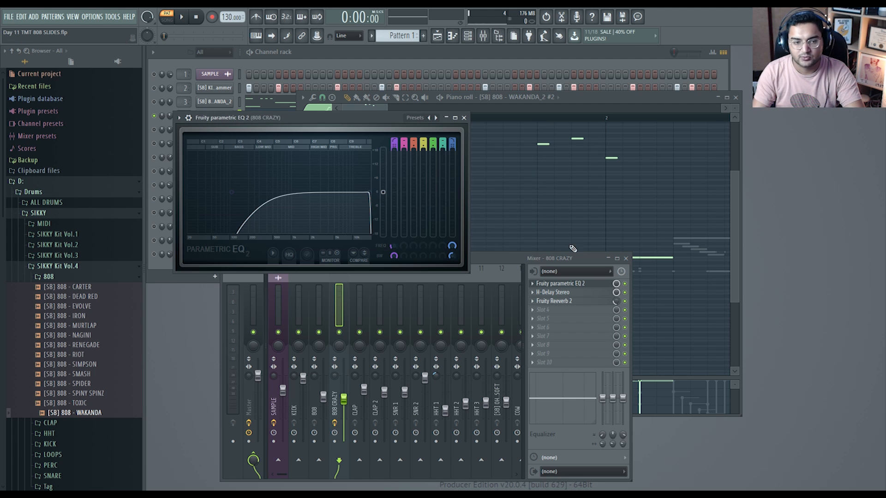
{"action": "left_click", "coordinate": [464, 118]}
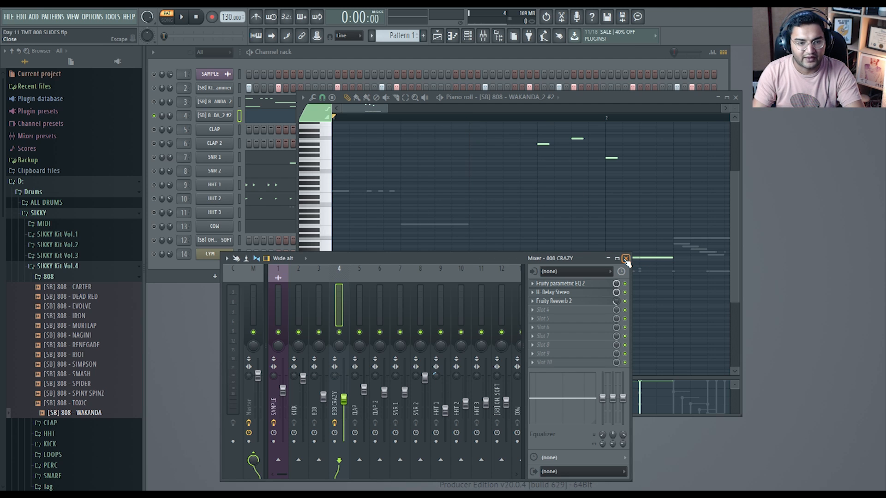
Play the soloed duplicate 808 channel with its effects, and close the mixer and the piano roll.
{"action": "key", "text": "space"}
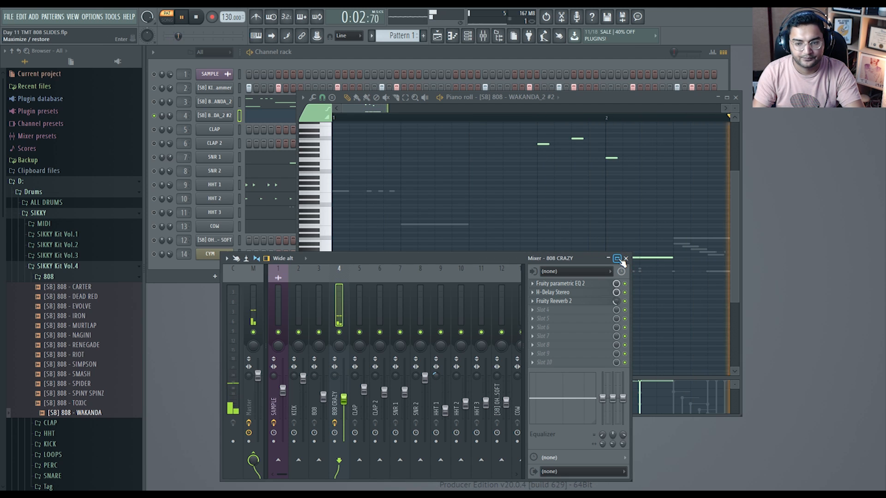
{"action": "left_click", "coordinate": [626, 258]}
{"action": "key", "text": "space"}
{"action": "left_click", "coordinate": [736, 98]}
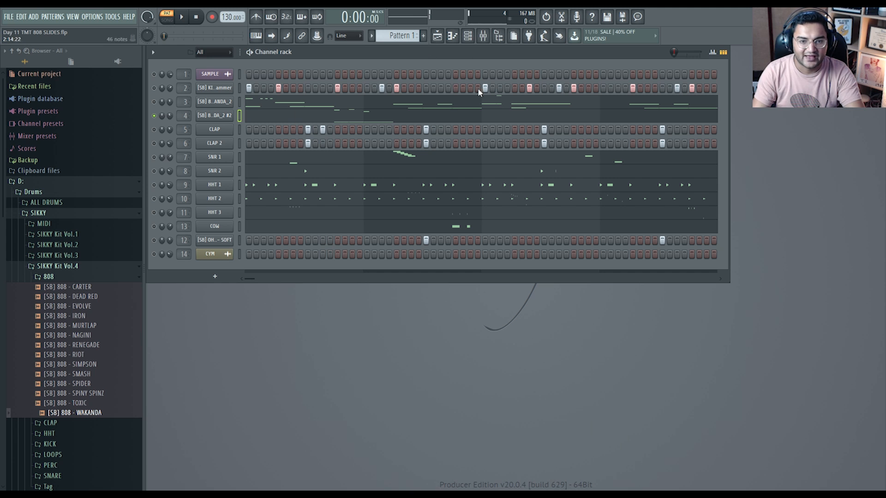